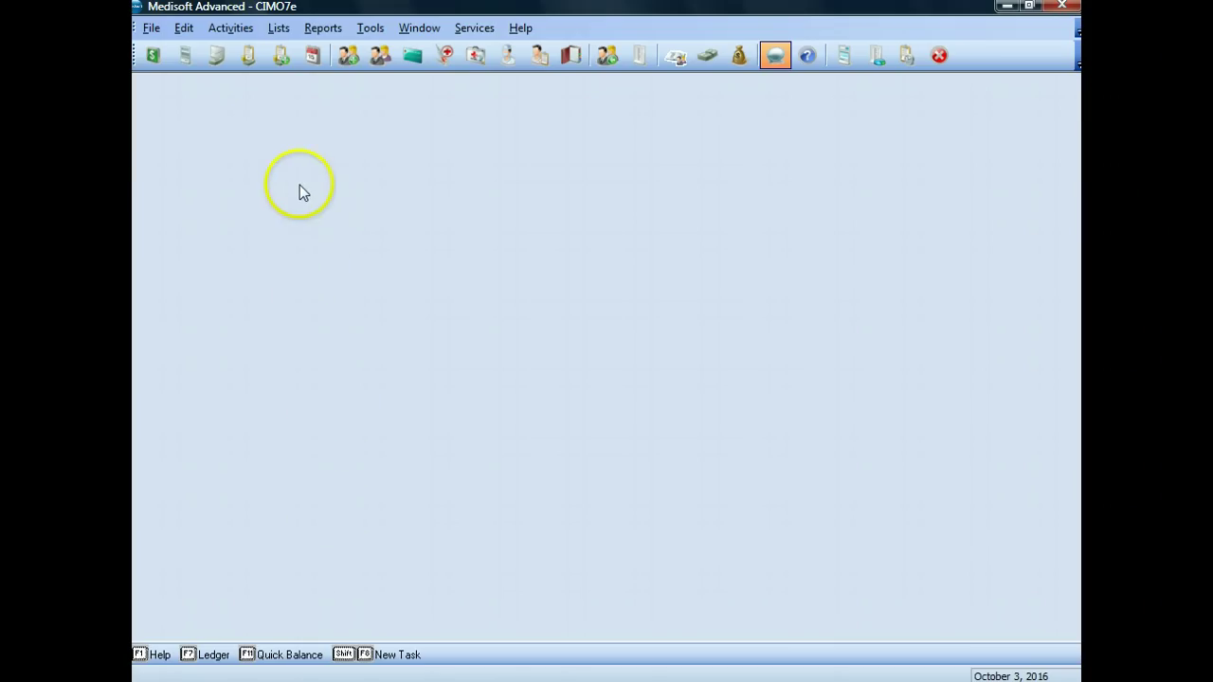
# Step: Open the Patients/Guarantors and Cases list from the Lists menu
pyautogui.click(278, 29)
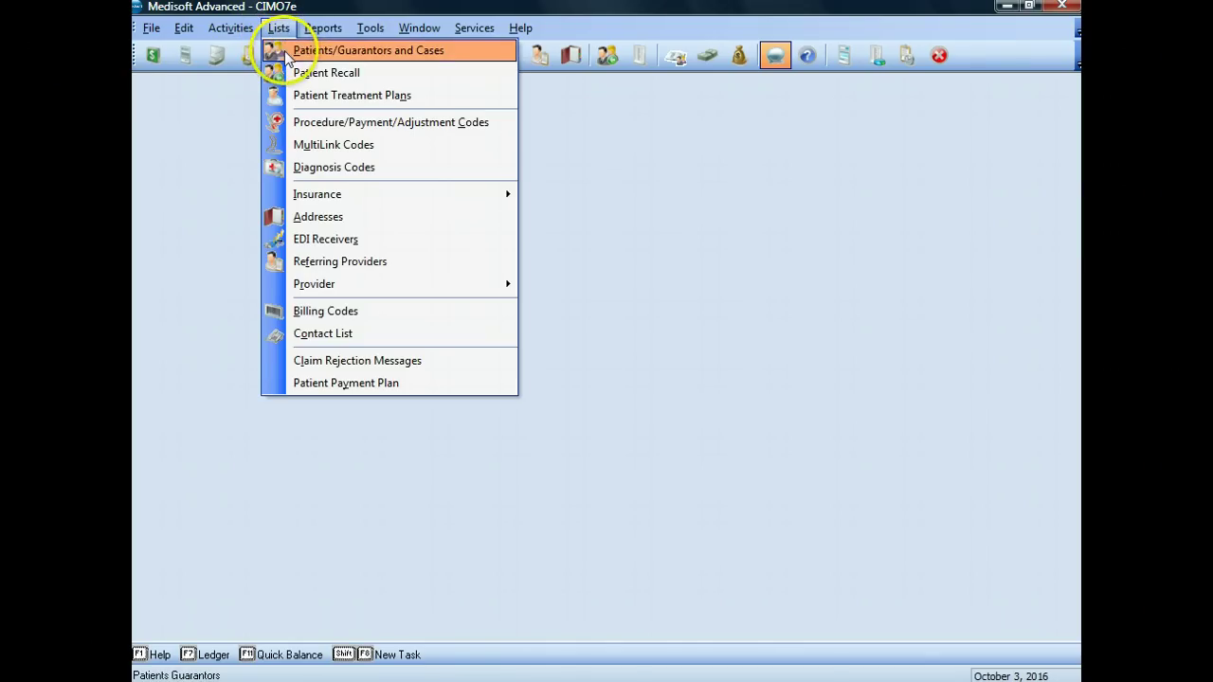
pyautogui.click(286, 54)
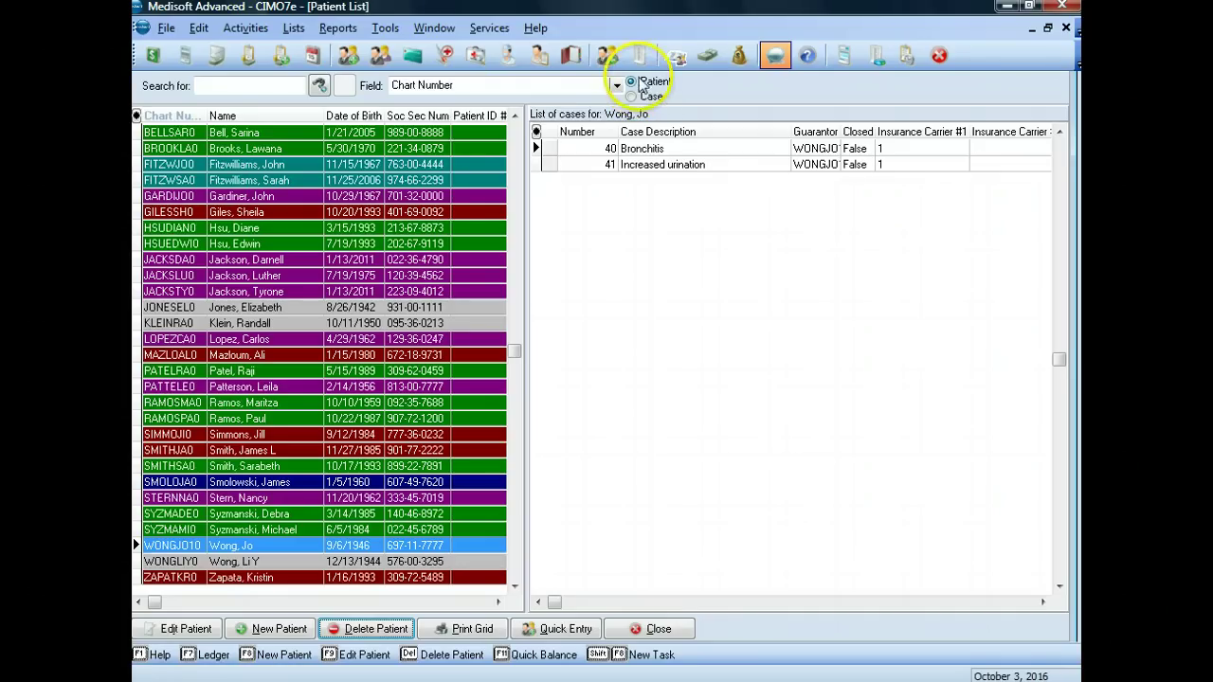
# Step: Start a new patient record and enter the patient's chart number
pyautogui.click(272, 629)
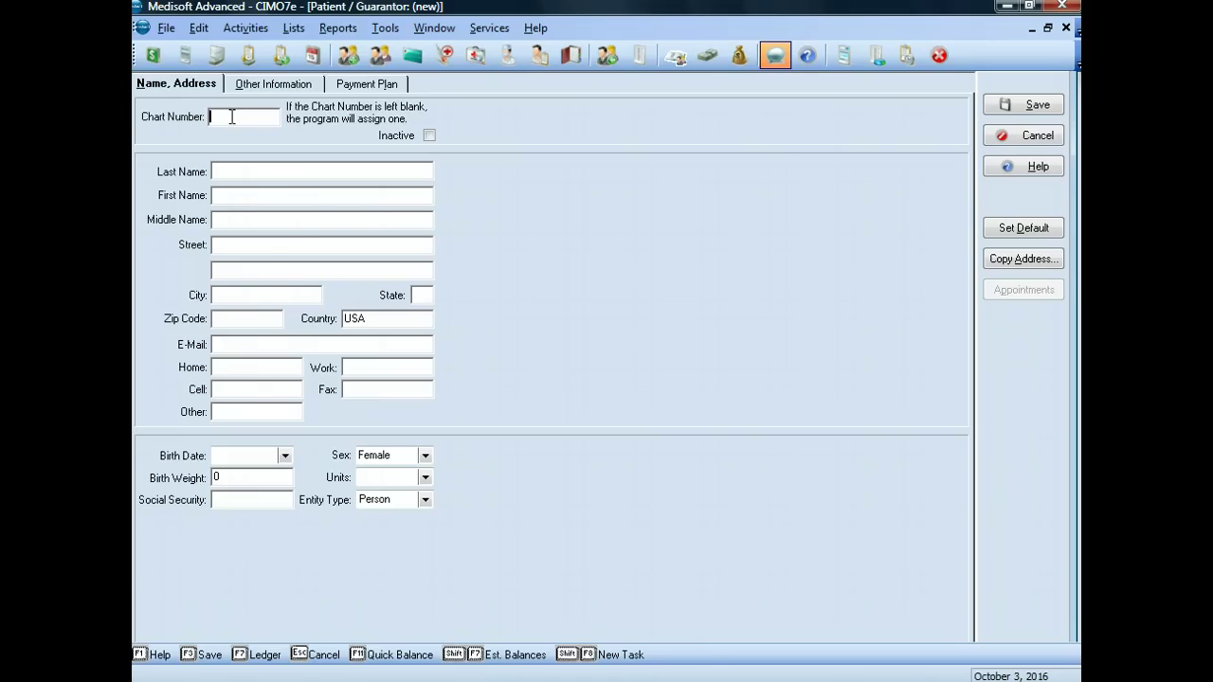
pyautogui.write('TAN')
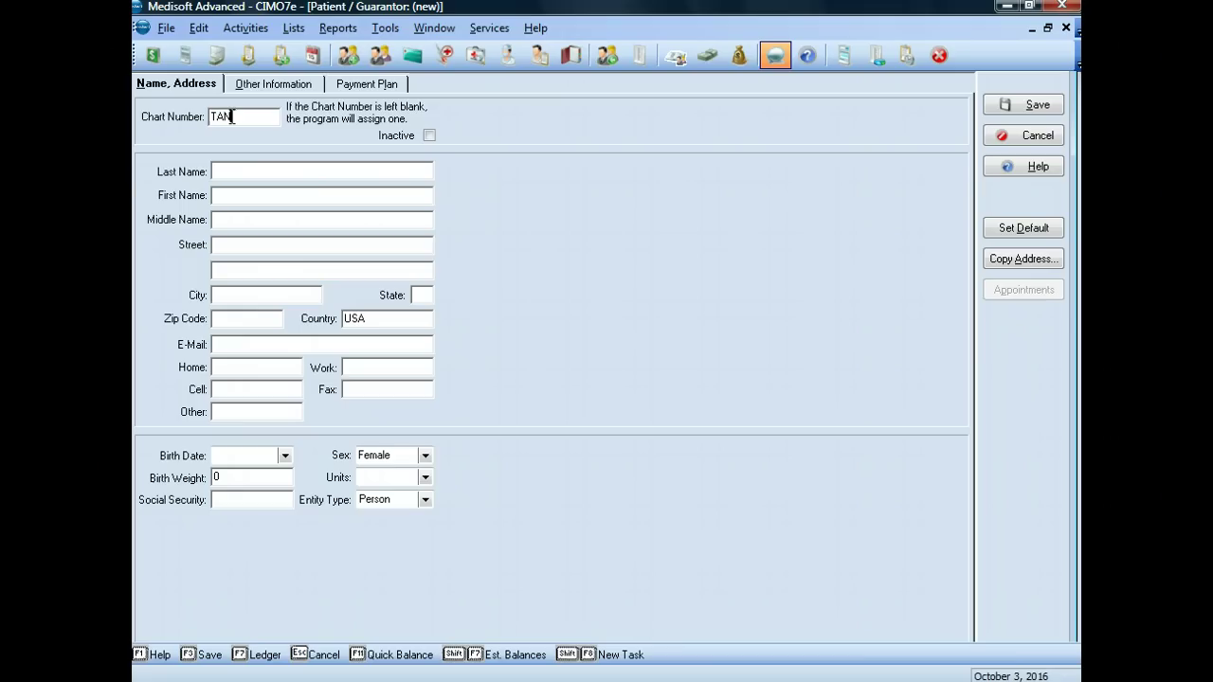
pyautogui.write('AKHI')
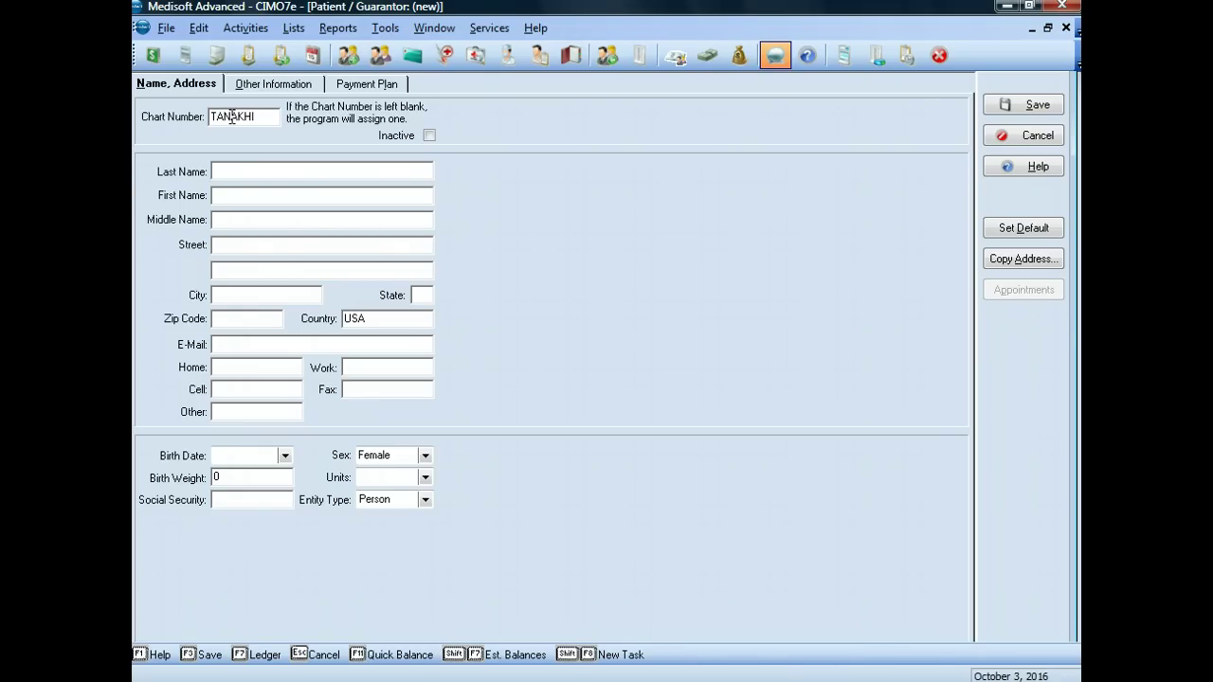
pyautogui.write('0')
# Step: Enter the patient's last and first name
pyautogui.click(259, 169)
pyautogui.press('Tab')
# Step: Enter the patient's street address, city, state and zip code
pyautogui.press('Tab')
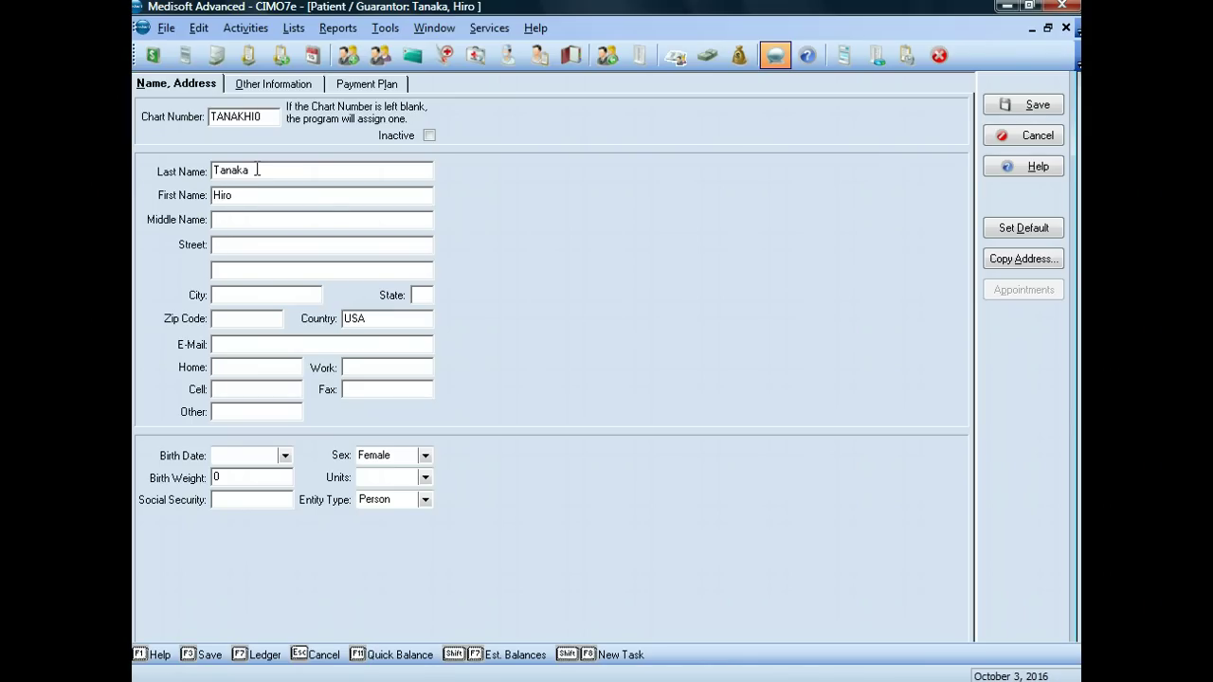
pyautogui.press('Tab')
pyautogui.write('Stp')
pyautogui.press('BackSpace')
pyautogui.write('ephenson')
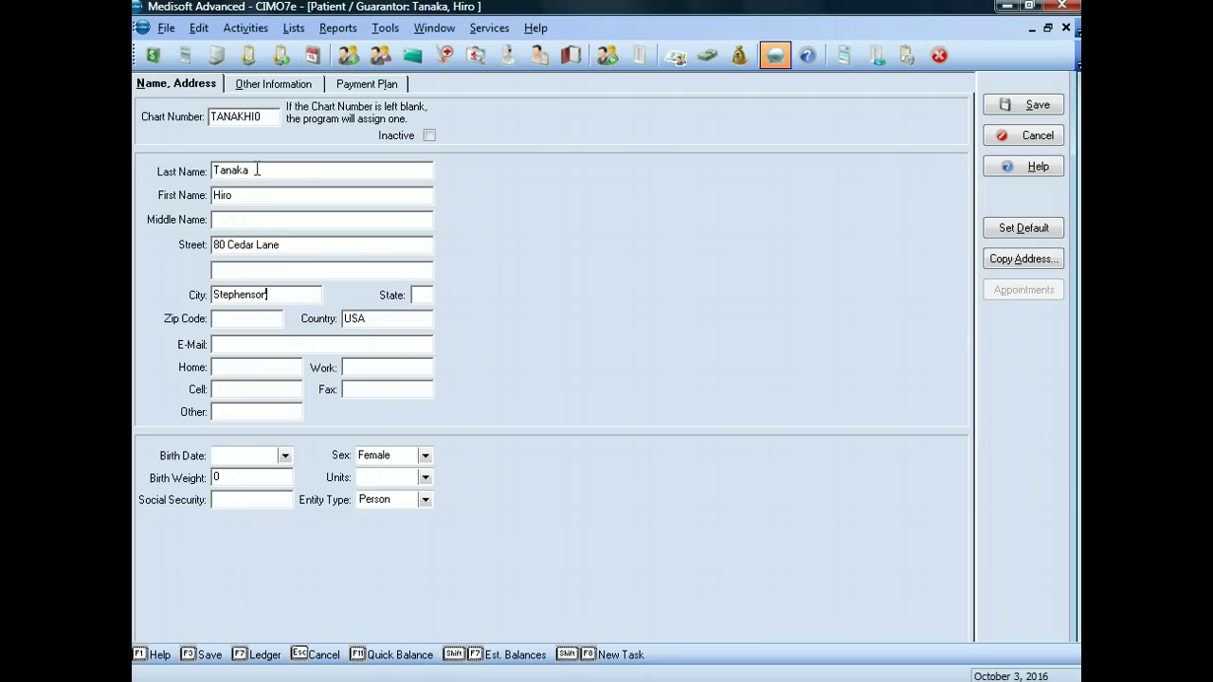
pyautogui.write('OH')
pyautogui.press('Tab')
pyautogui.write('60089')
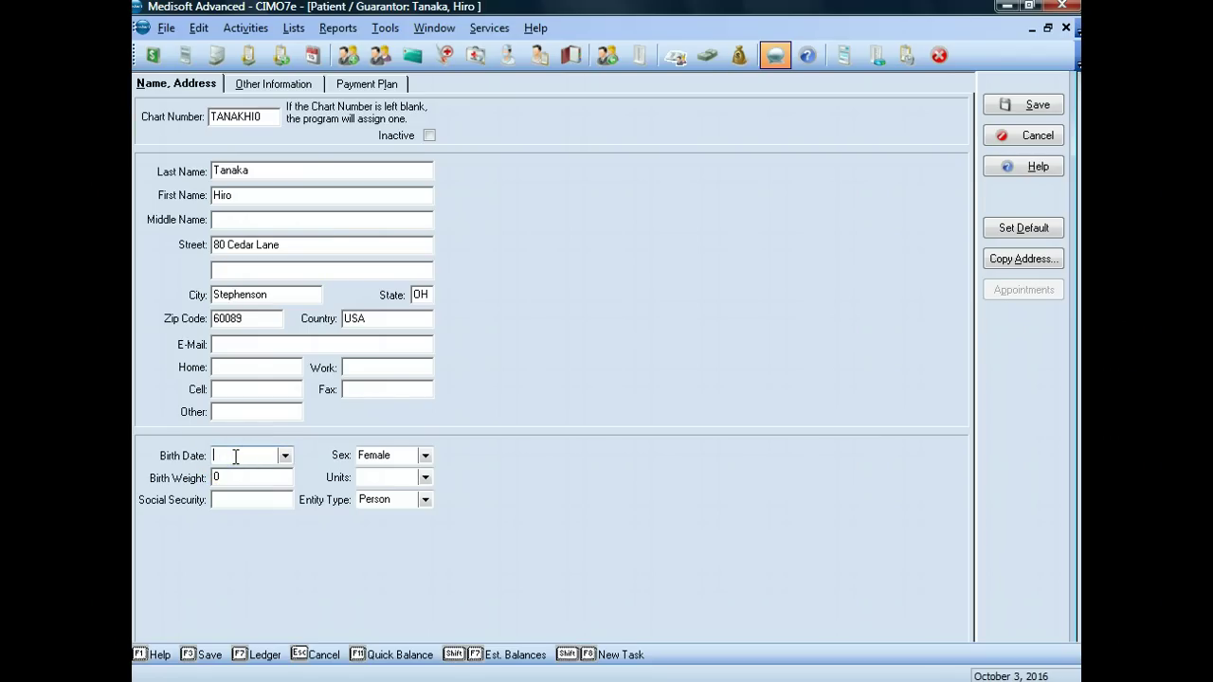
# Step: Enter the patient's birth date and Social Security number, and check that Sex is Female
pyautogui.write('2/20/2012')
pyautogui.write('1981')
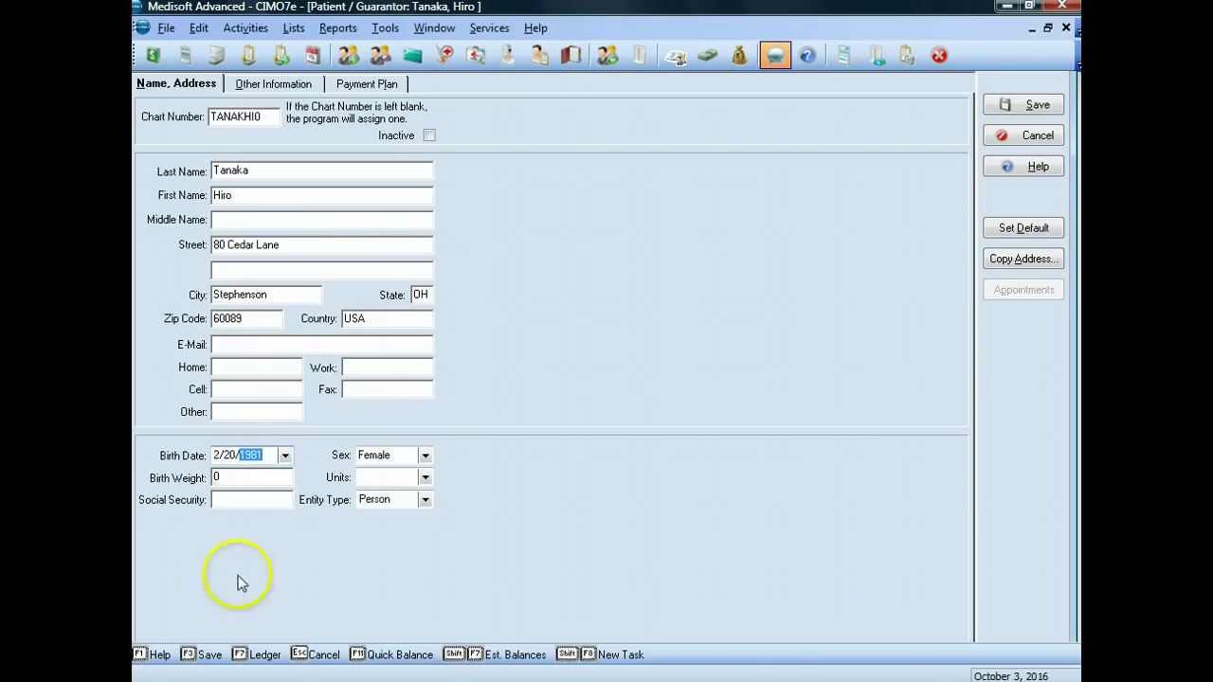
pyautogui.click(236, 500)
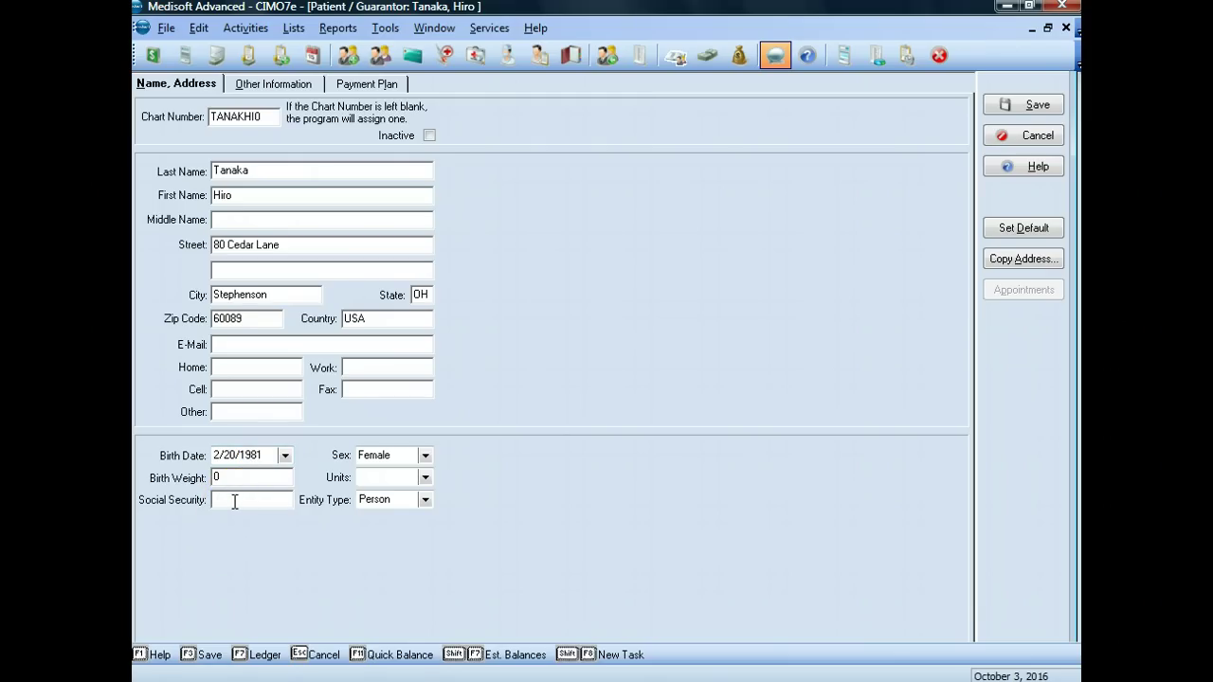
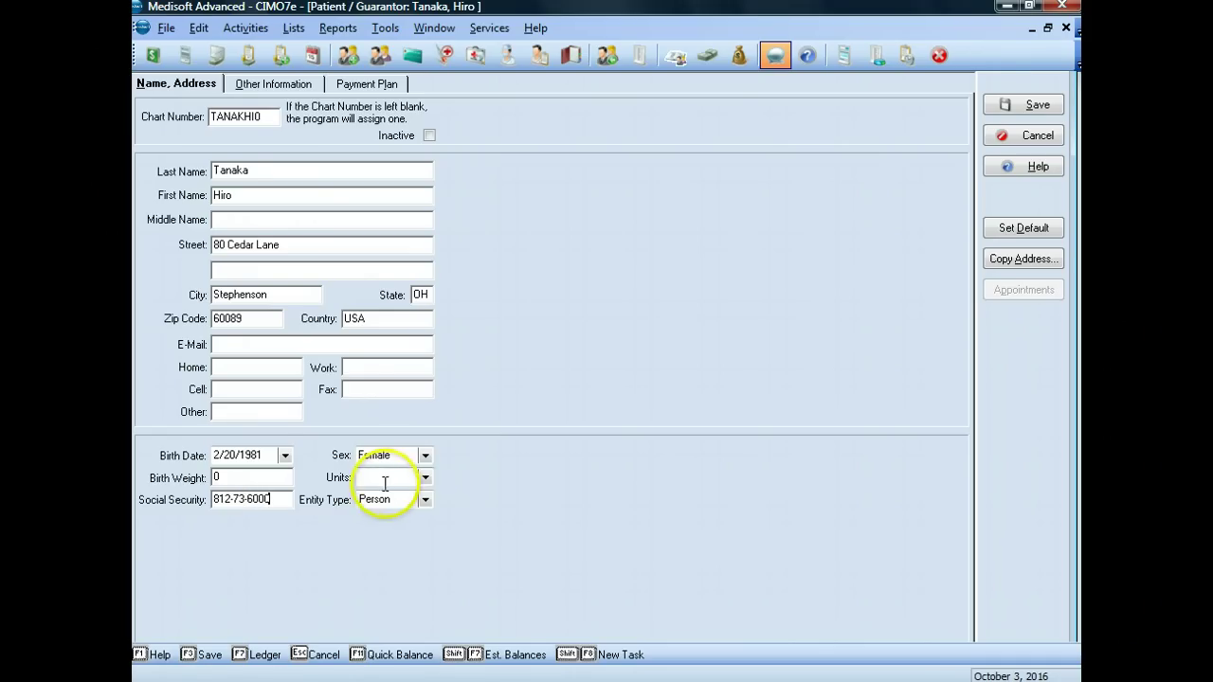
pyautogui.click(400, 455)
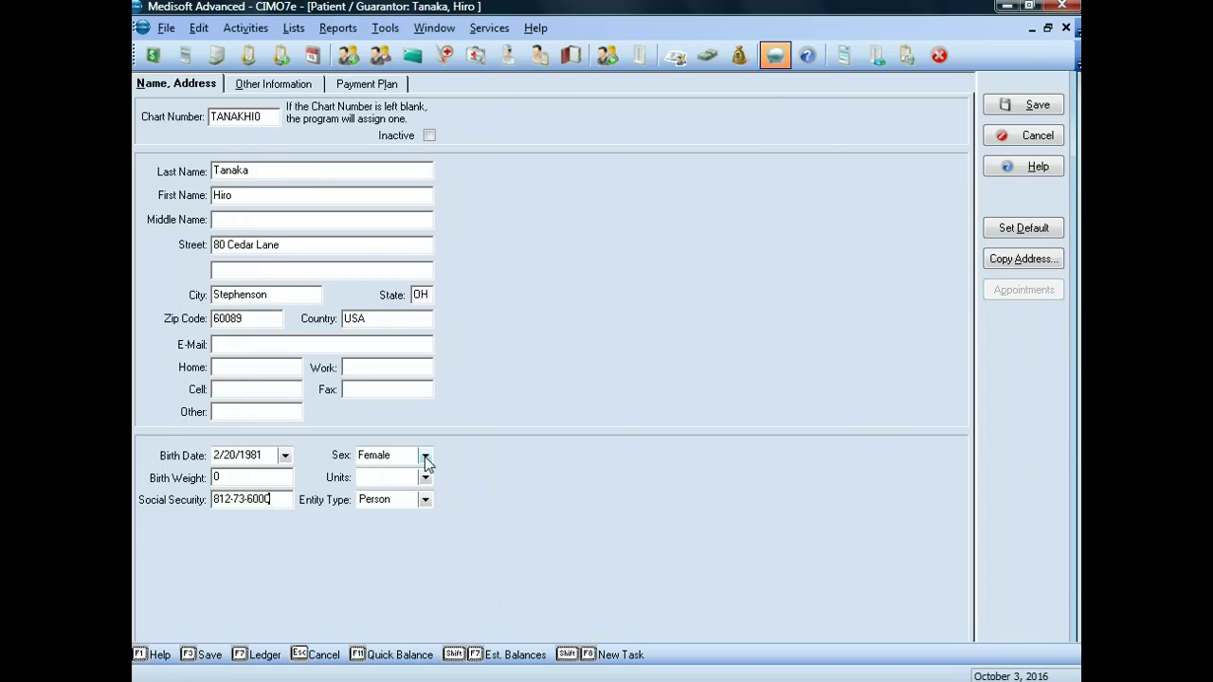
pyautogui.click(483, 338)
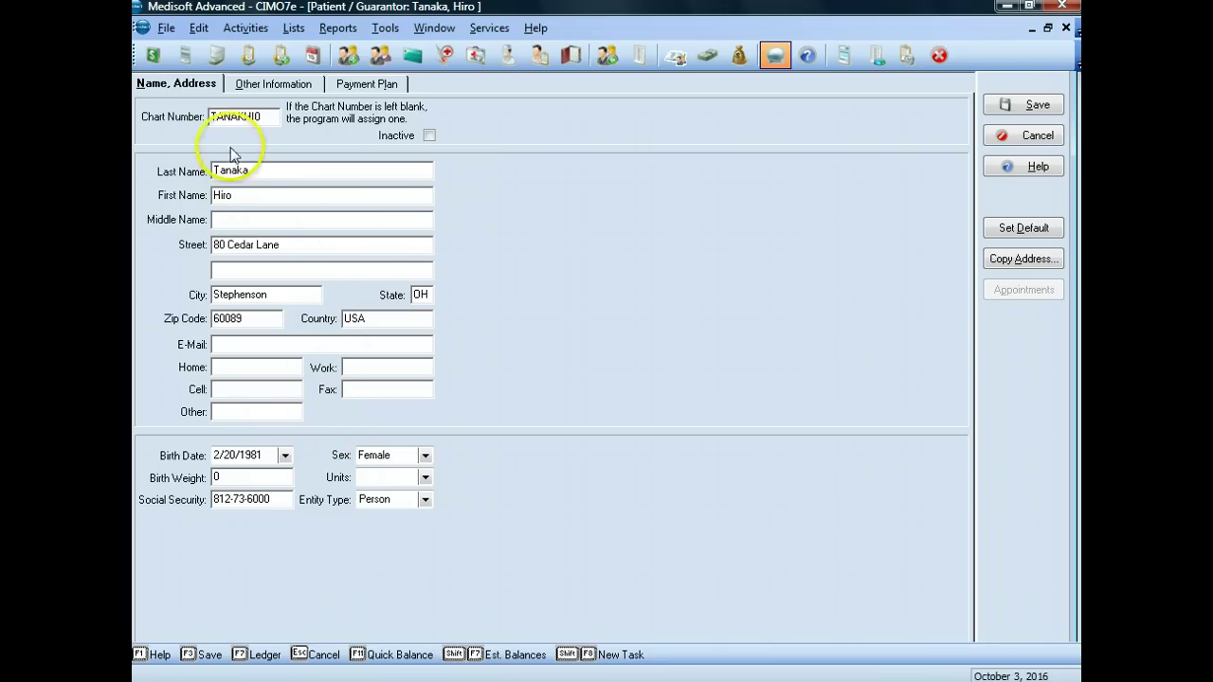
# Step: In Other Information, keep type Patient, assign provider 1 and set the flag to OhioCare HMO
pyautogui.click(290, 86)
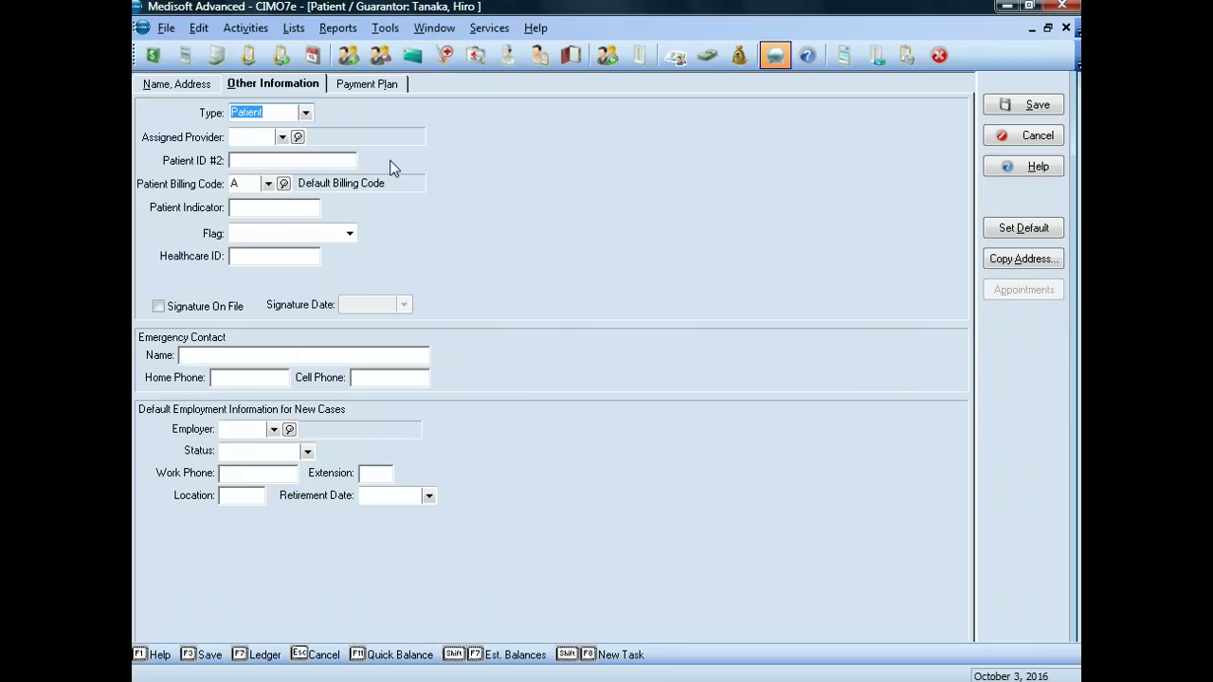
pyautogui.click(306, 112)
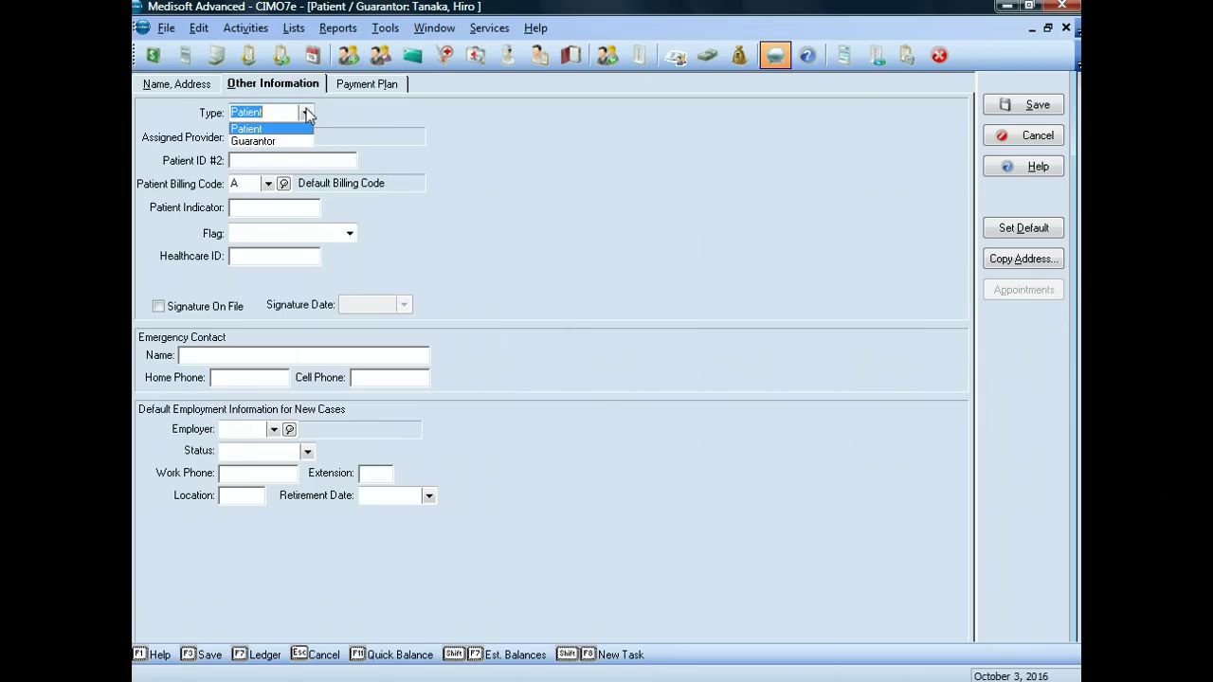
pyautogui.click(256, 129)
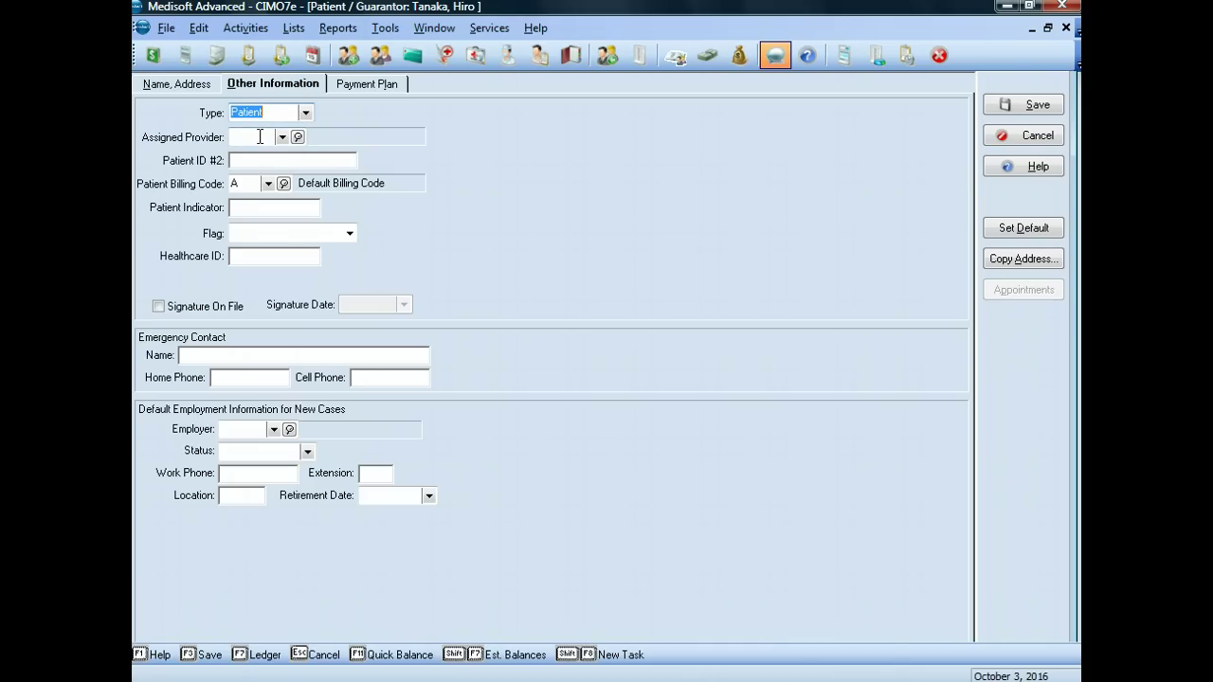
pyautogui.click(281, 137)
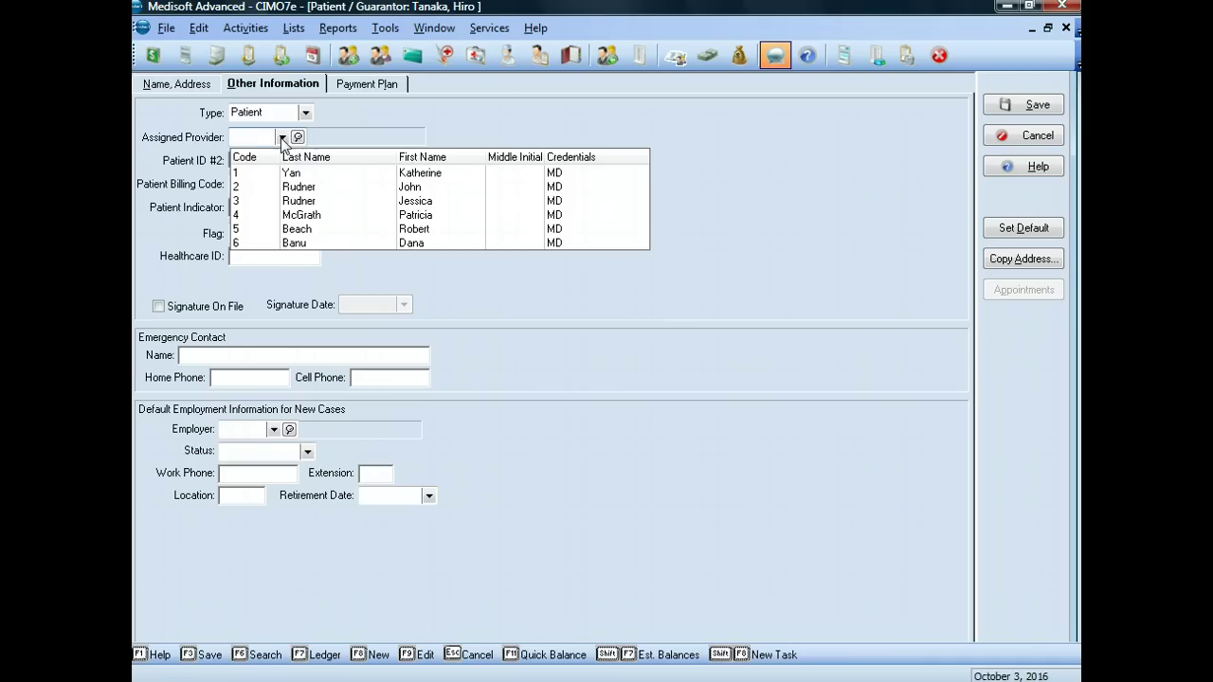
pyautogui.click(285, 173)
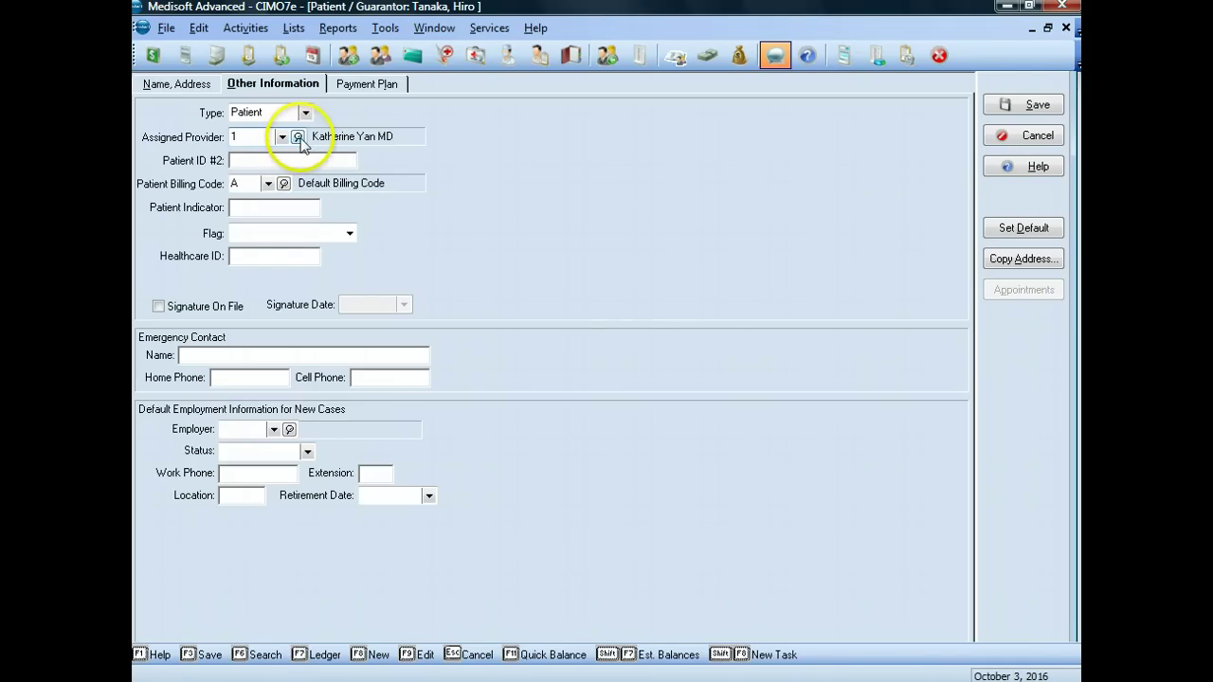
pyautogui.click(297, 138)
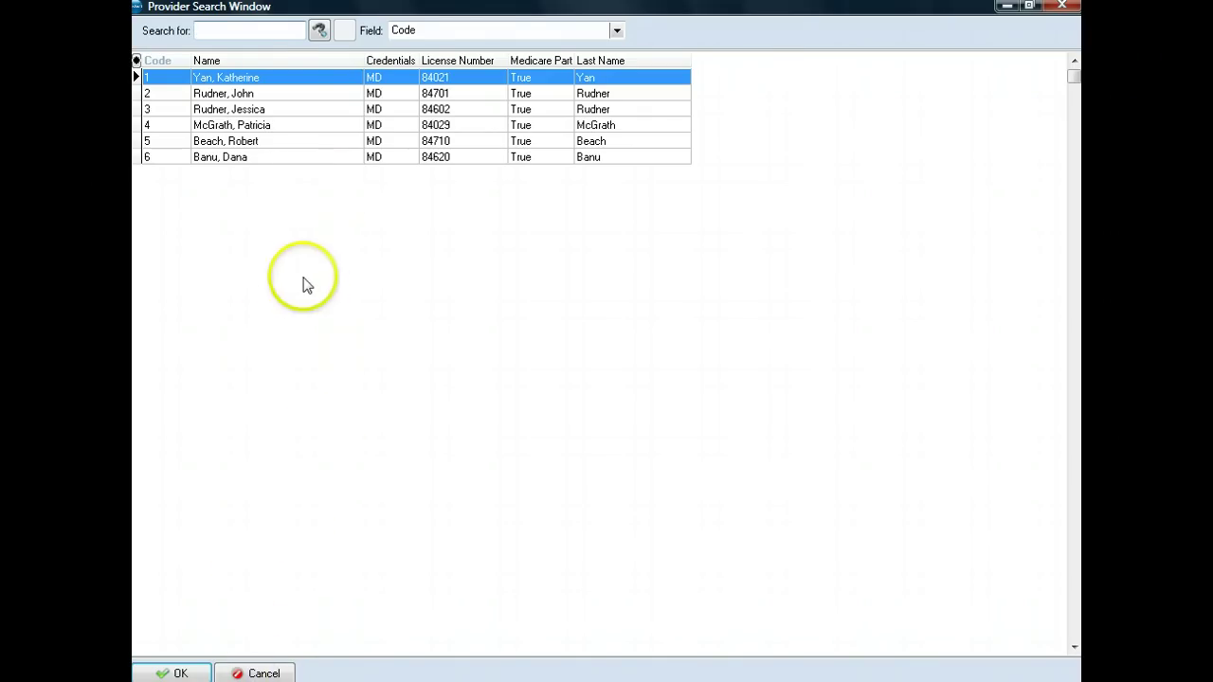
pyautogui.press('Return')
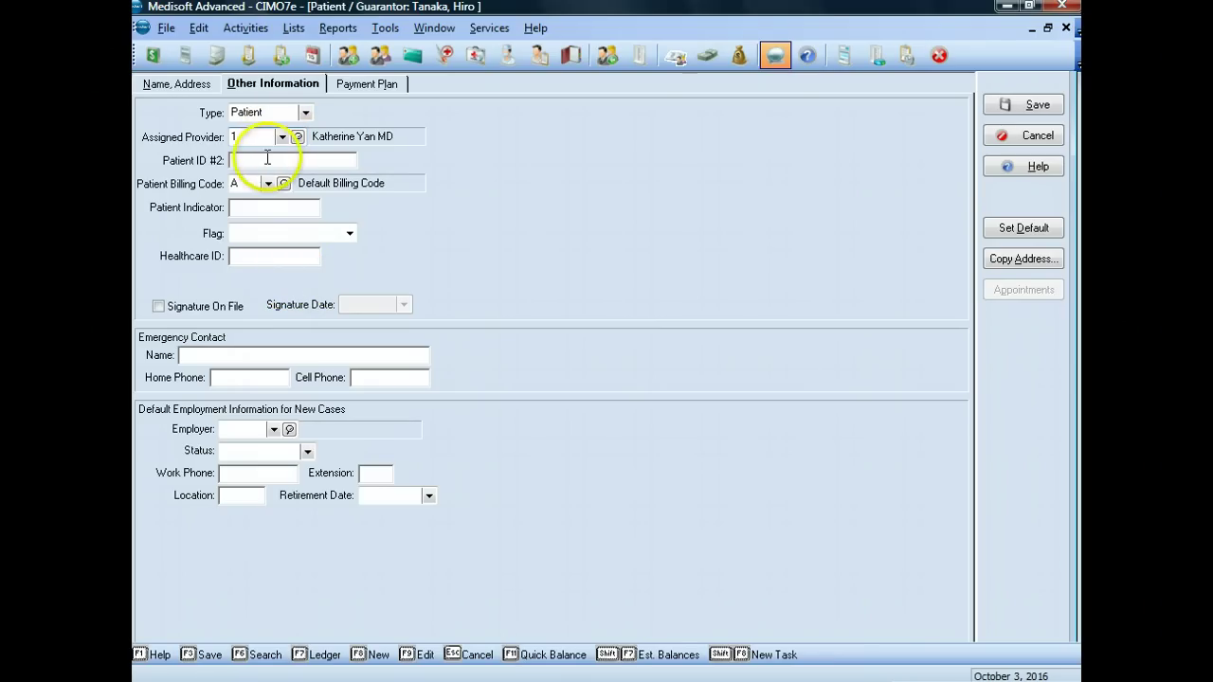
pyautogui.click(243, 137)
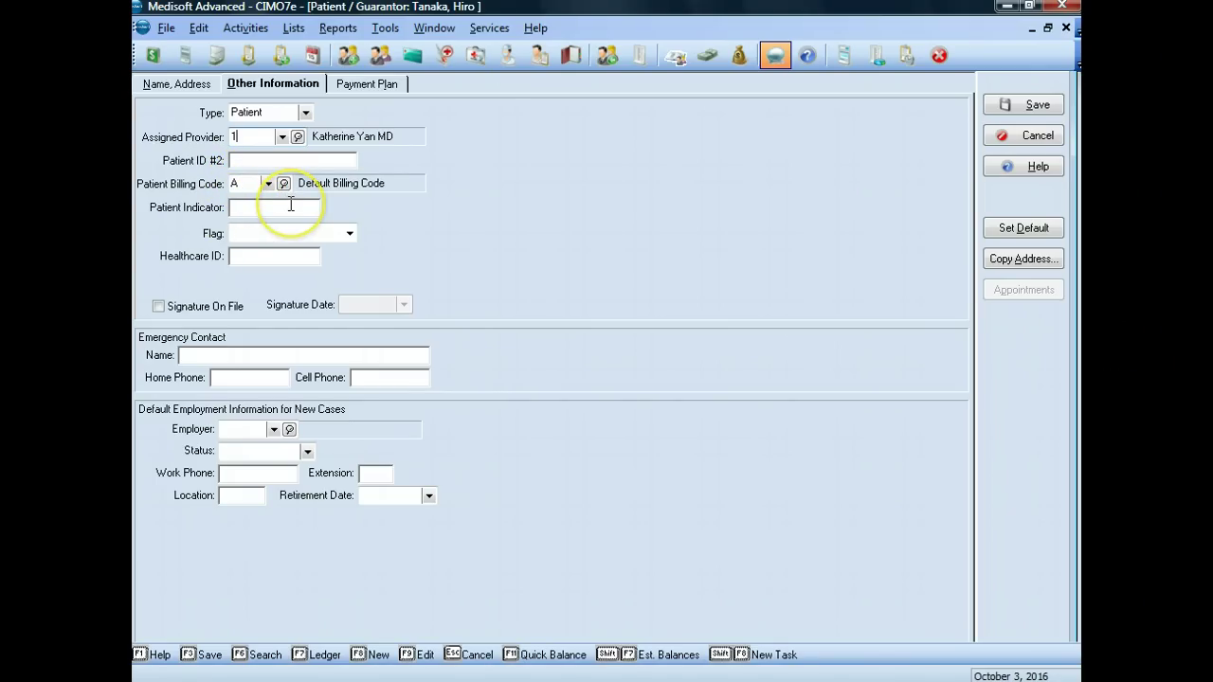
pyautogui.click(350, 233)
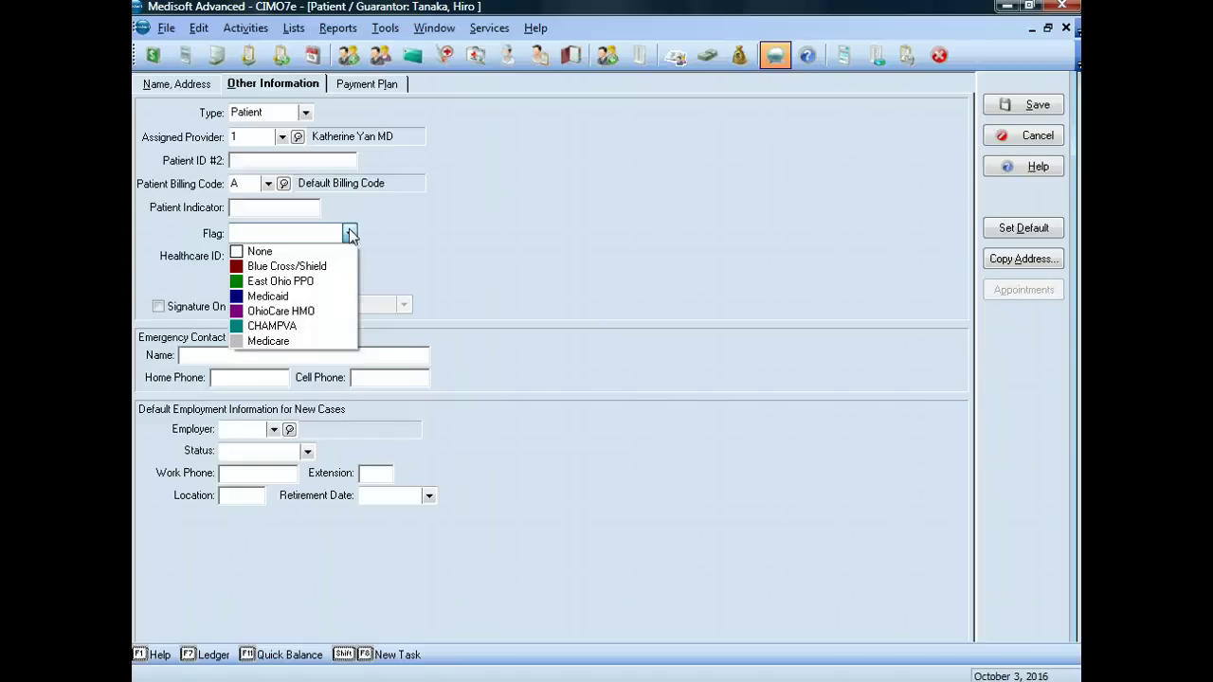
pyautogui.click(280, 312)
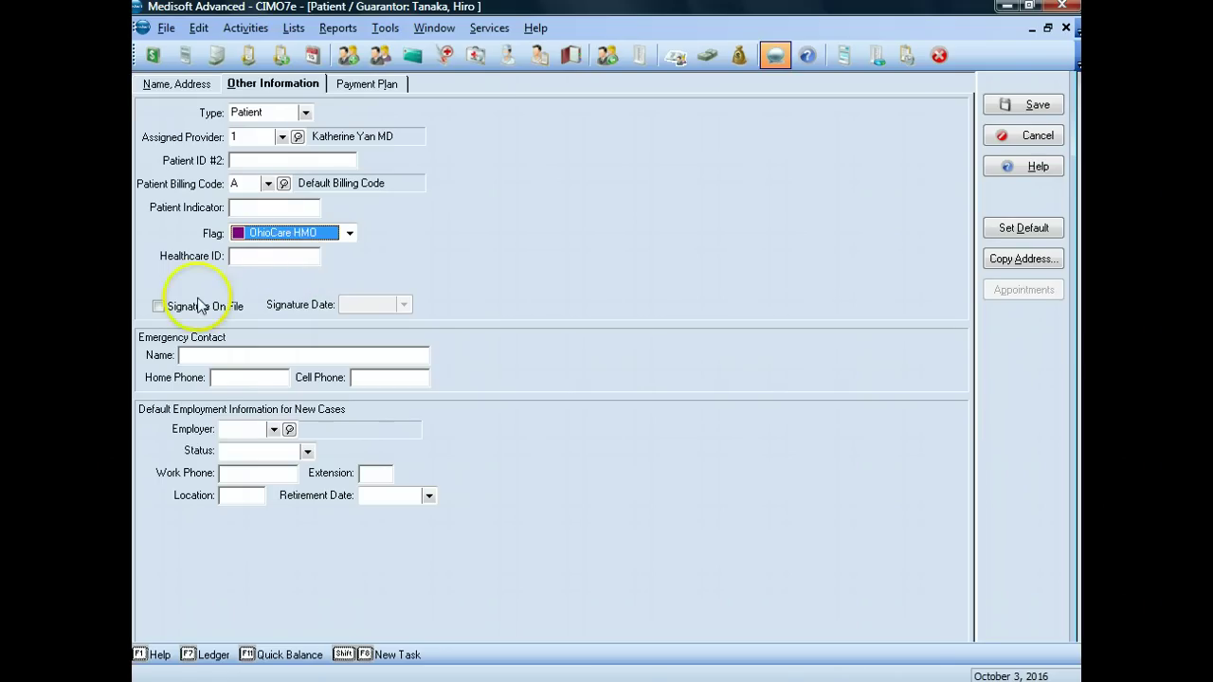
# Step: Check Signature On File dated 10/3/2016 and select employer McCray Manufacturing Inc
pyautogui.click(159, 307)
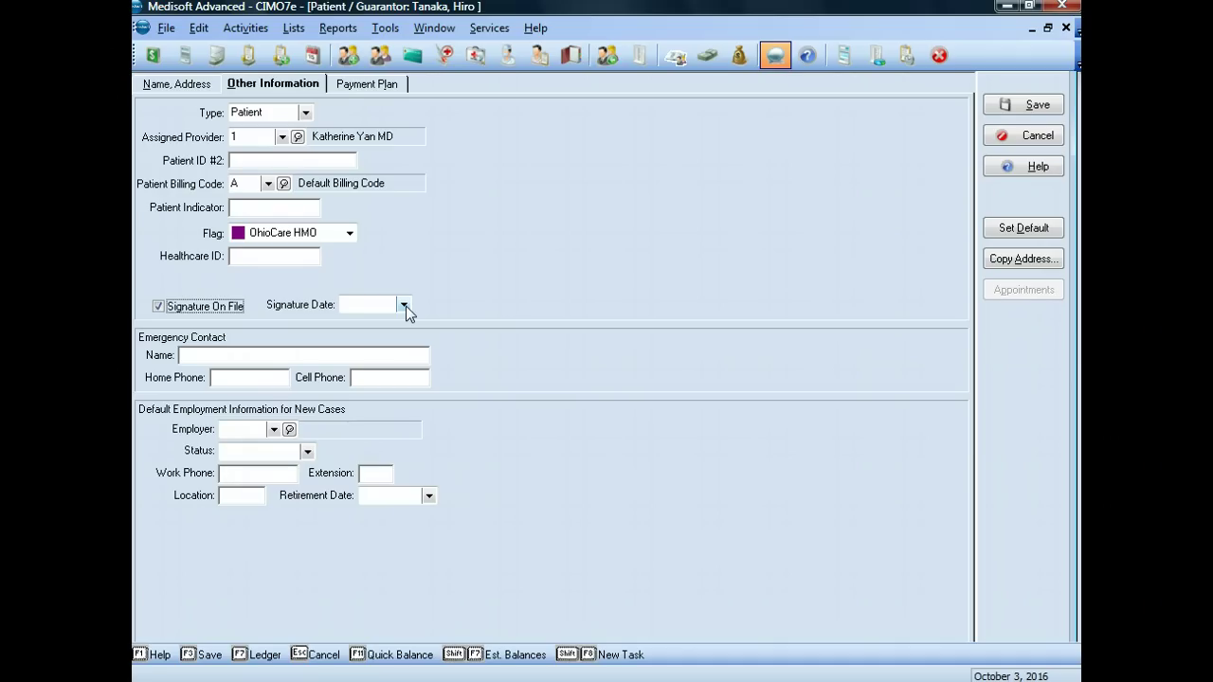
pyautogui.click(360, 304)
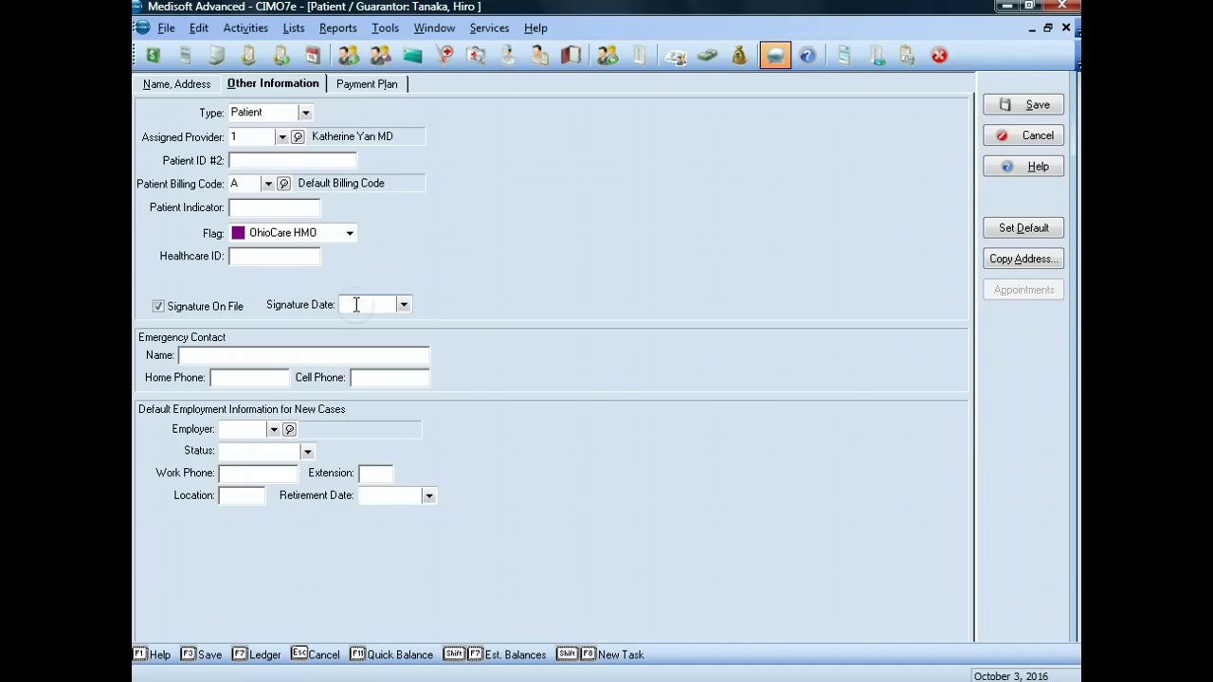
pyautogui.write('10202012')
pyautogui.write('03')
pyautogui.write('2016')
pyautogui.click(331, 347)
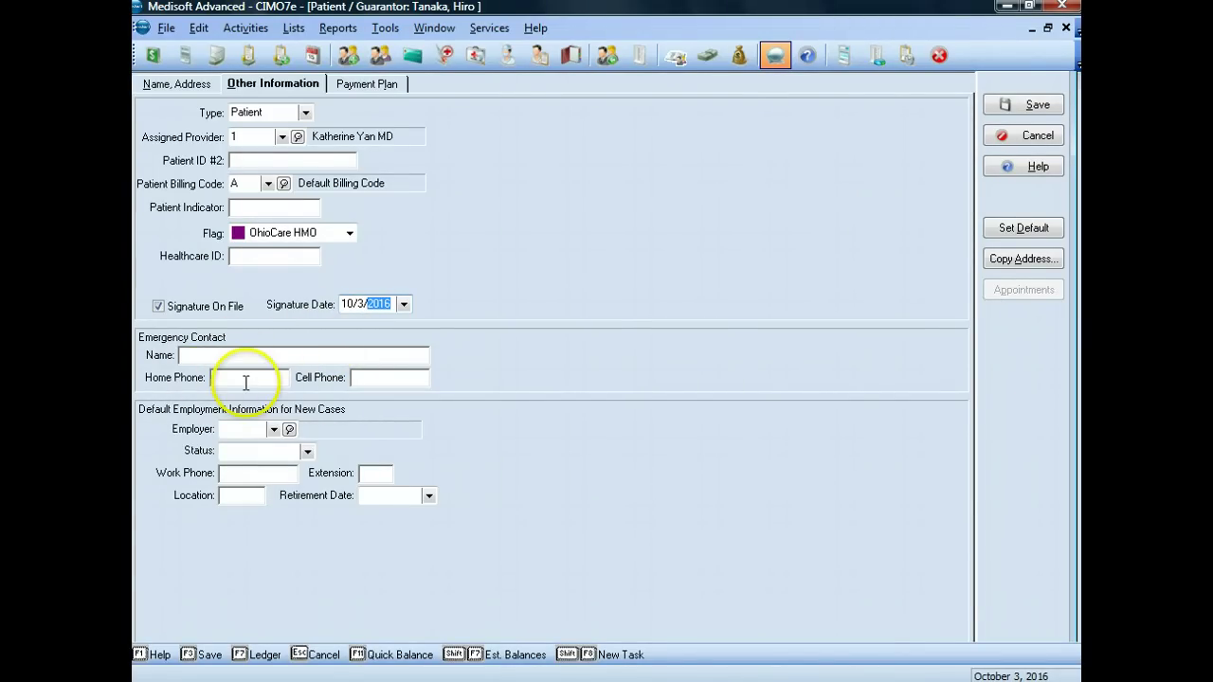
pyautogui.click(273, 431)
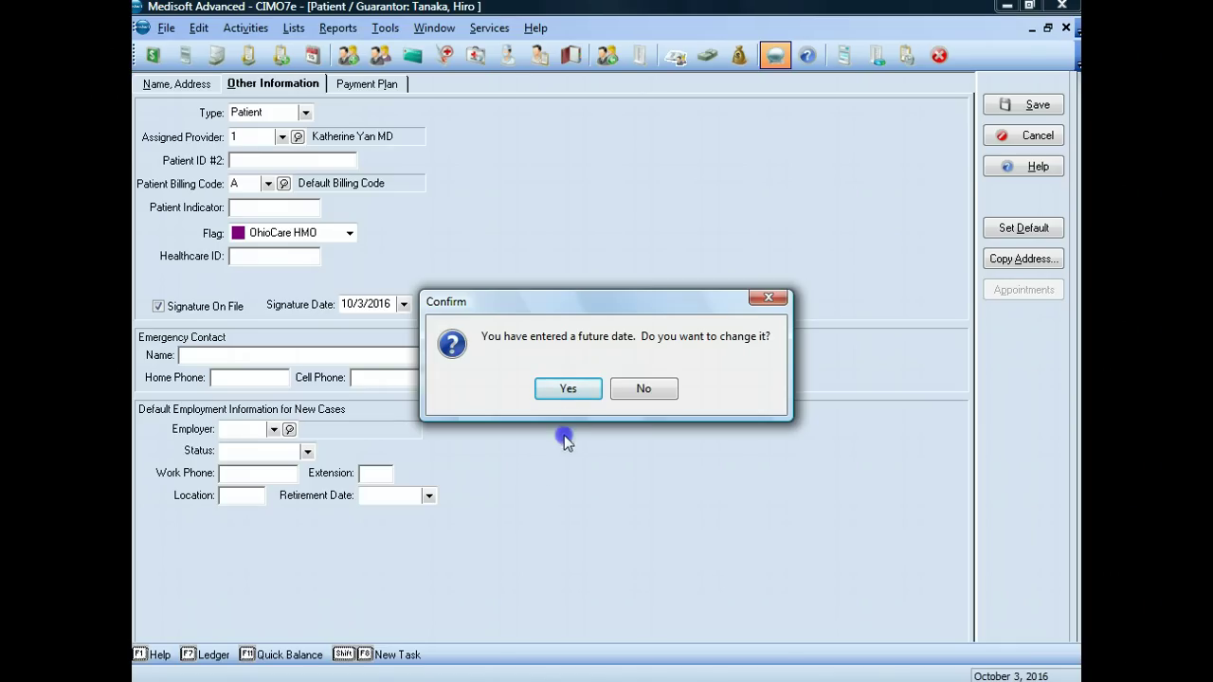
pyautogui.click(649, 388)
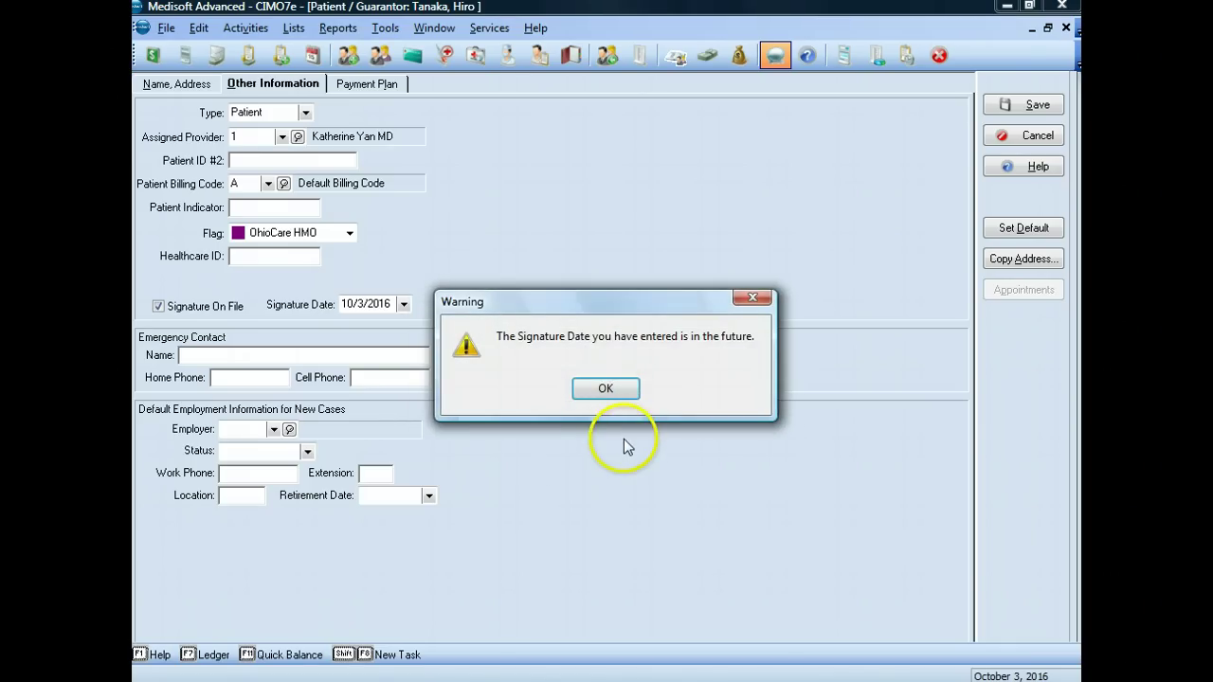
pyautogui.click(606, 389)
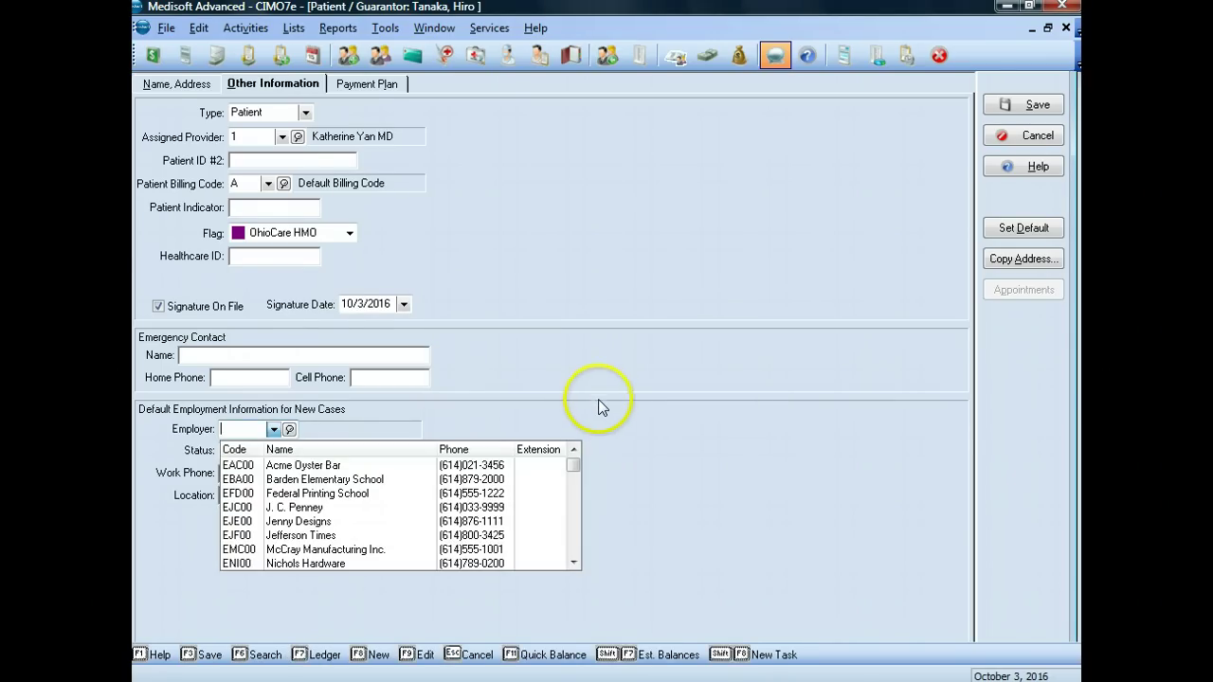
pyautogui.click(332, 557)
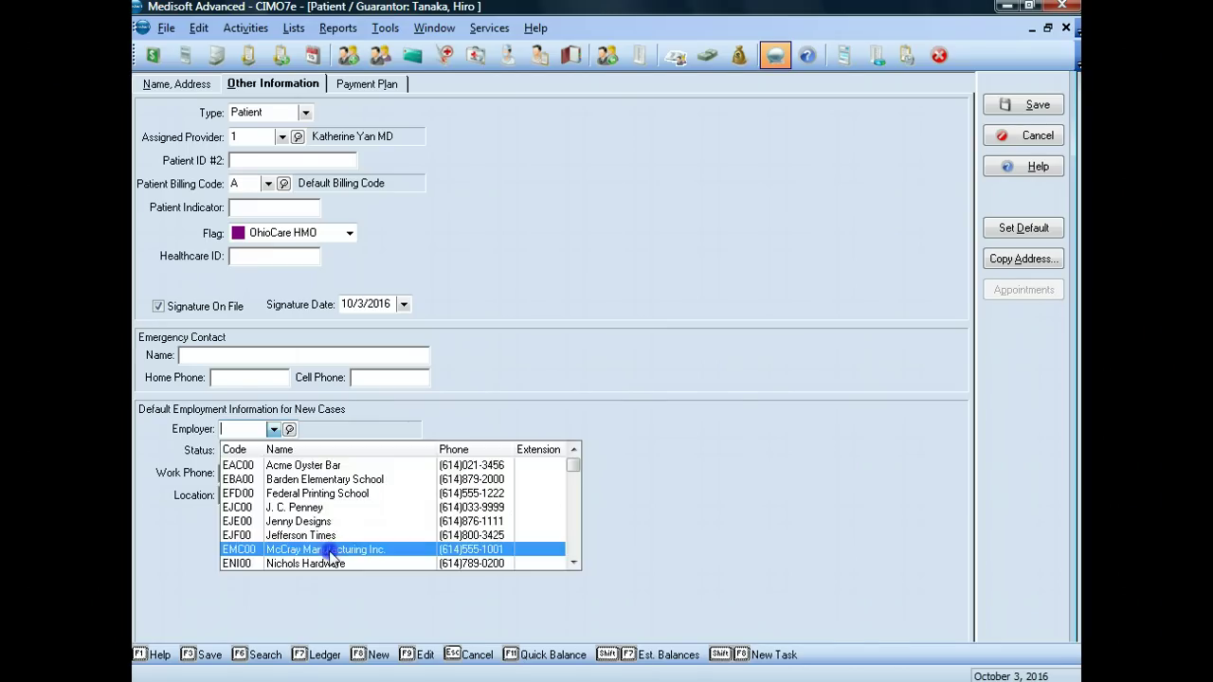
pyautogui.click(329, 551)
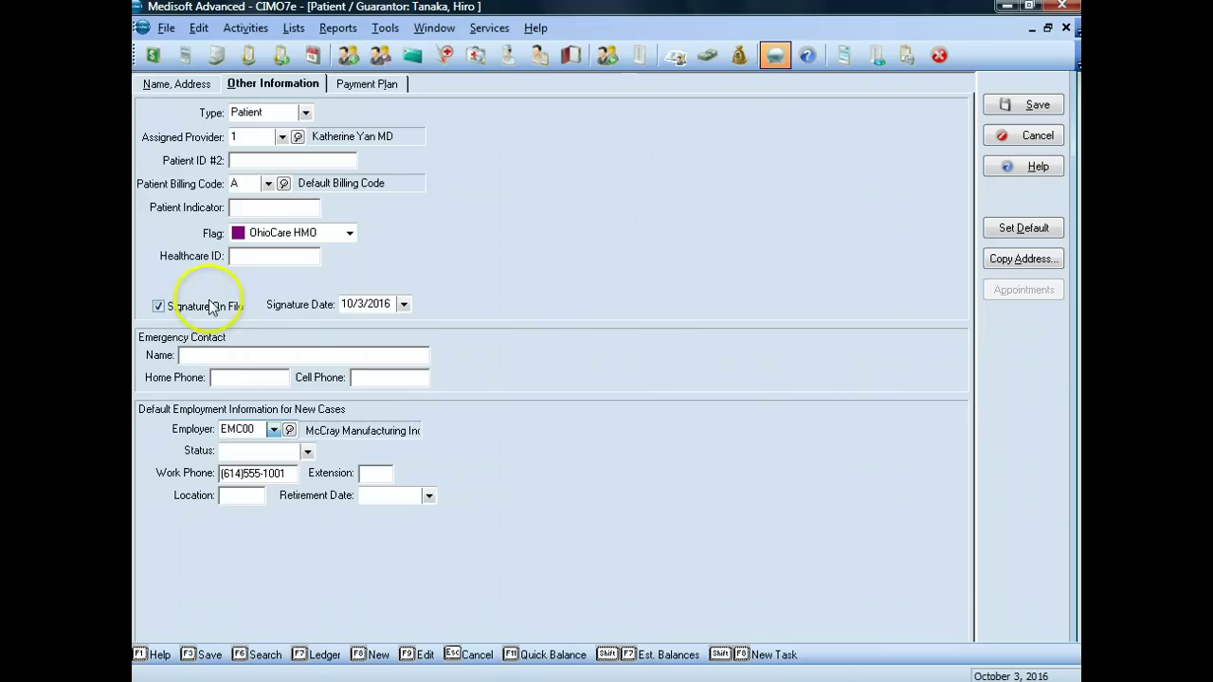
pyautogui.click(358, 87)
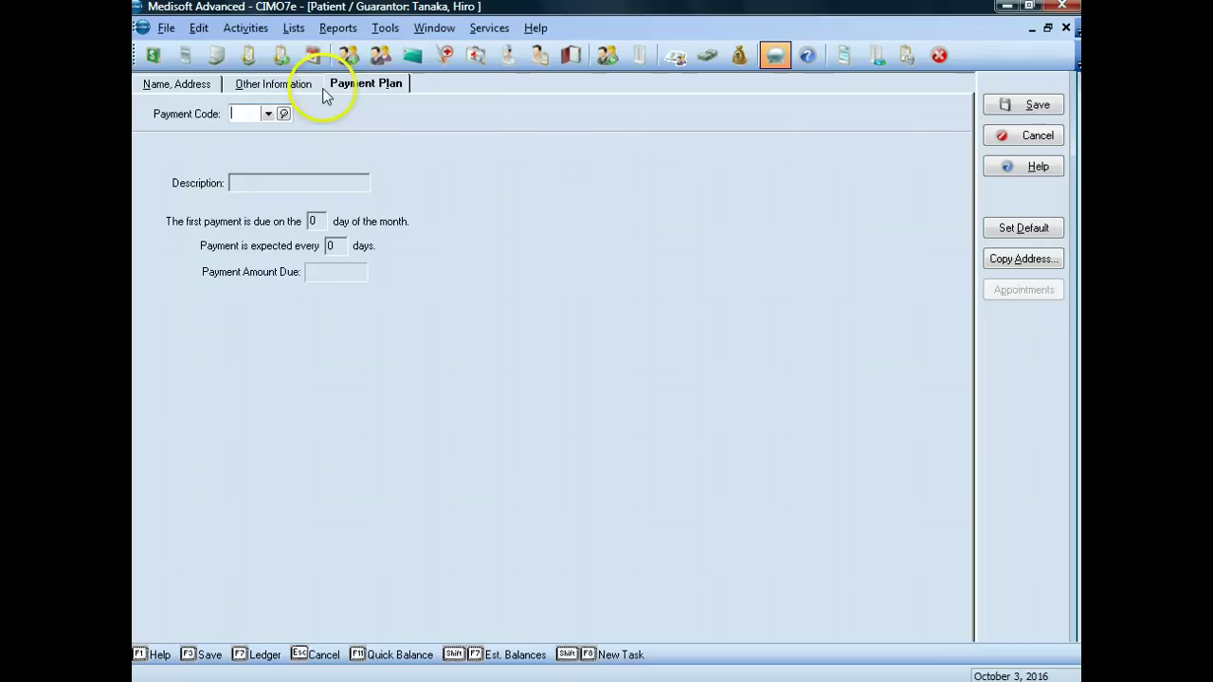
pyautogui.click(189, 85)
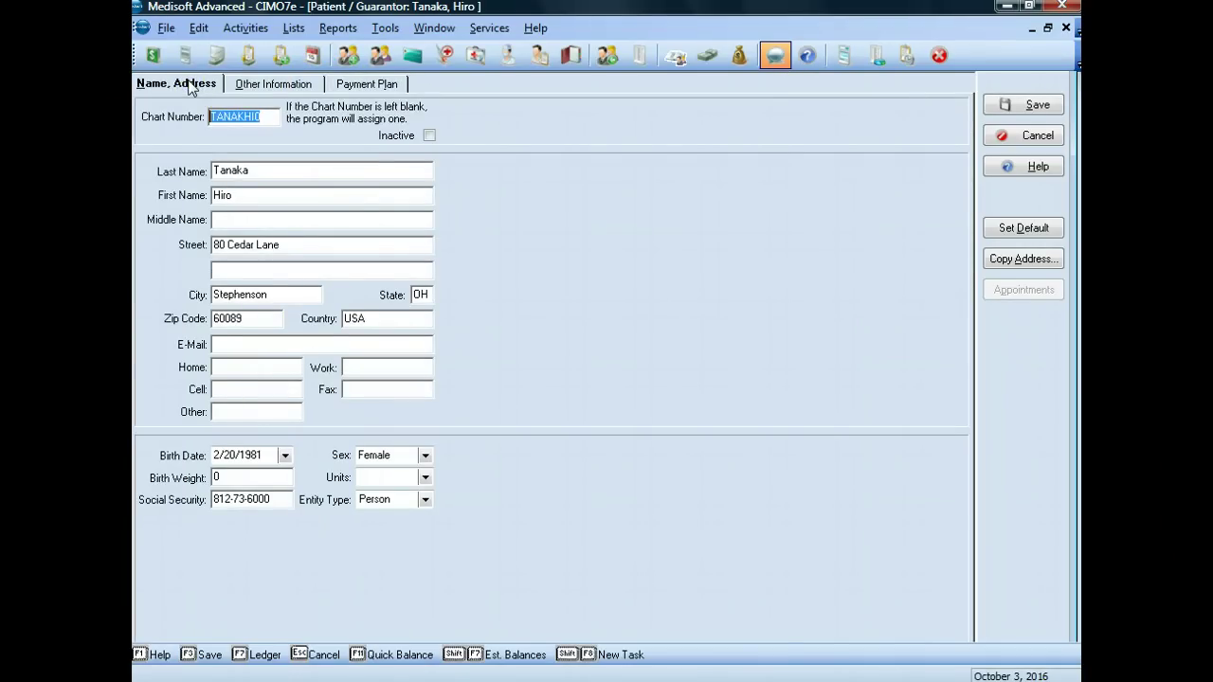
pyautogui.click(265, 86)
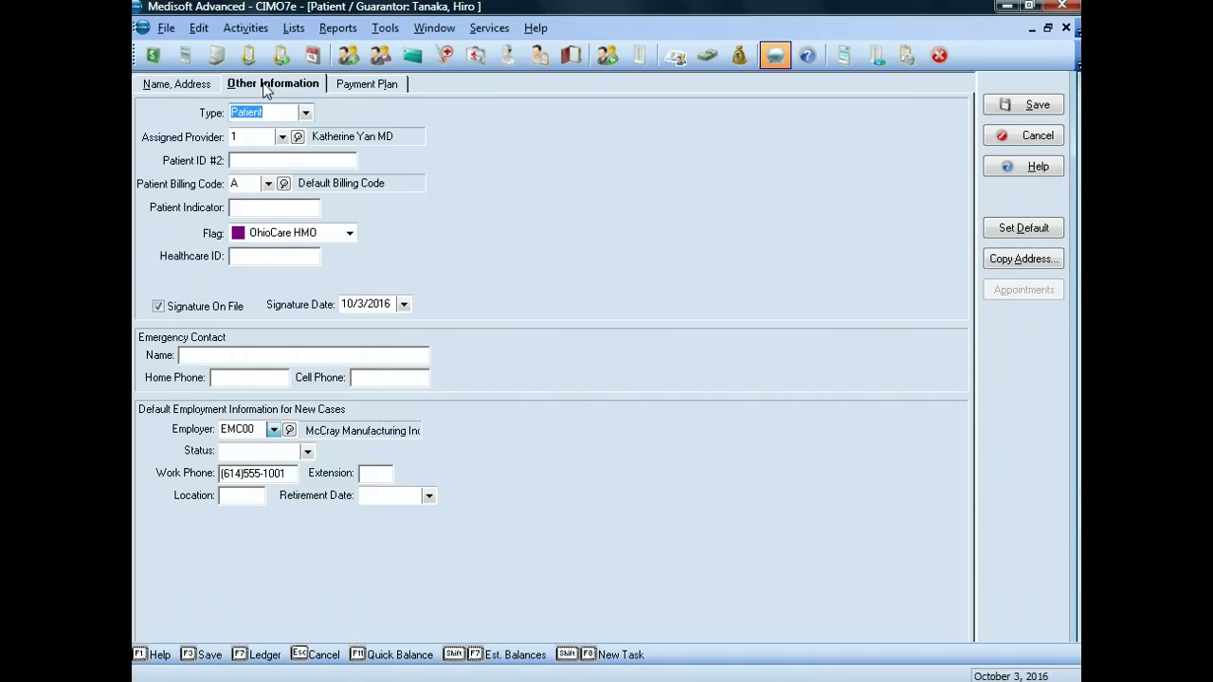
# Step: Save the patient record and confirm it appears in the Patient List
pyautogui.click(1028, 102)
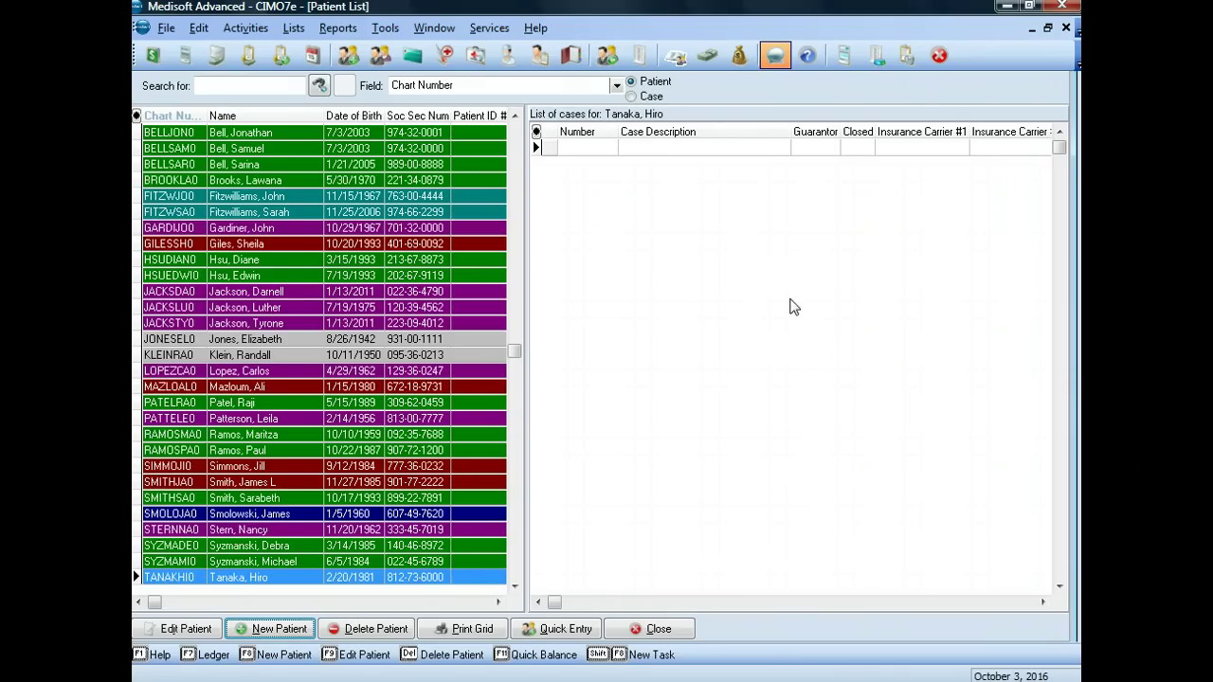
pyautogui.click(781, 309)
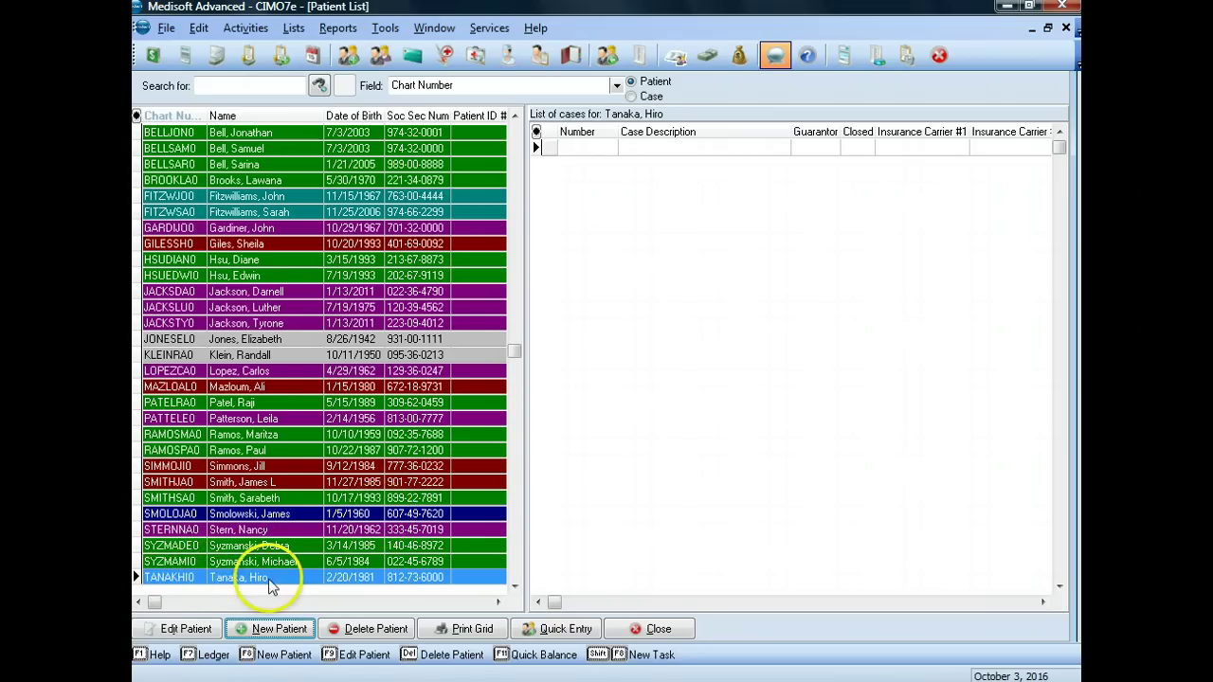